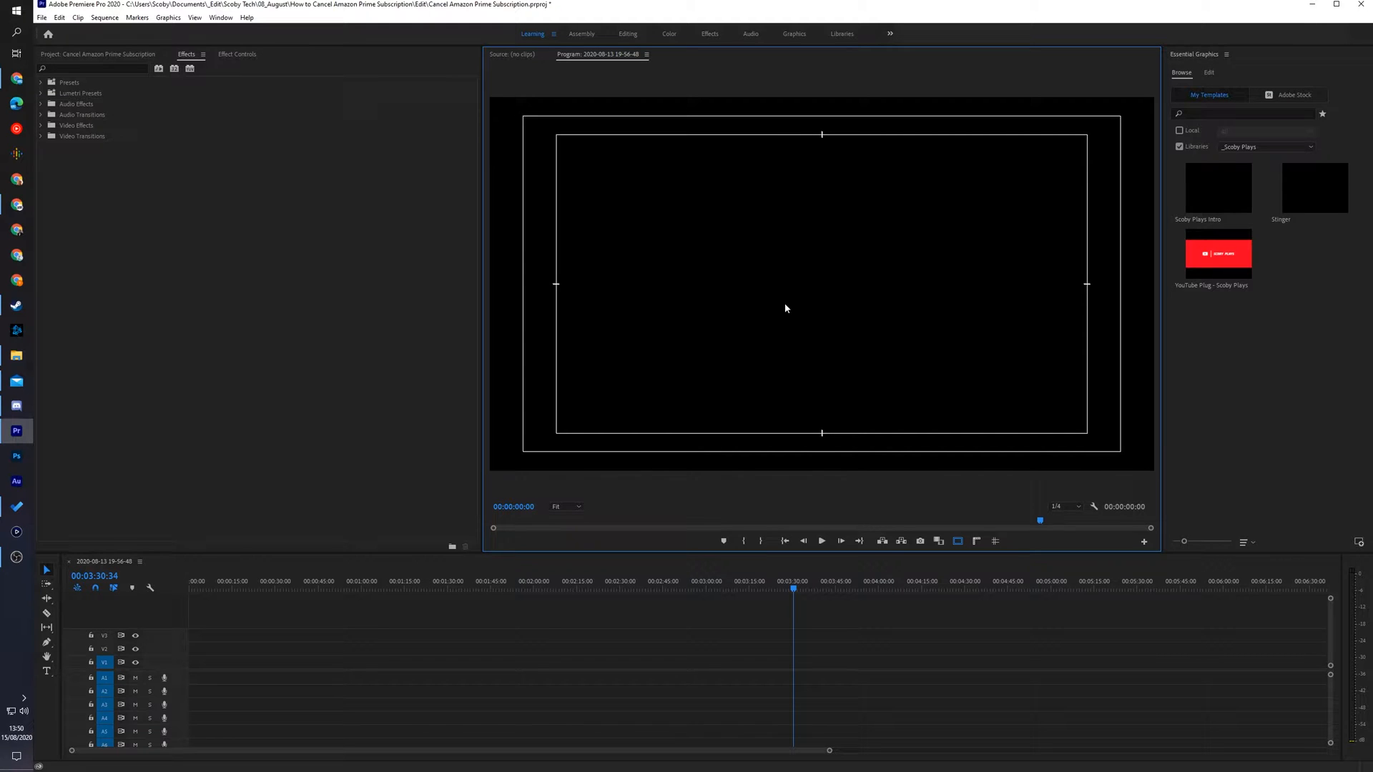
Step: Show the downloaded Ultimate EARTHQUAKE (personal use) folder from the taskbar's File Explorer
{"action": "left_click", "coordinate": [16, 355]}
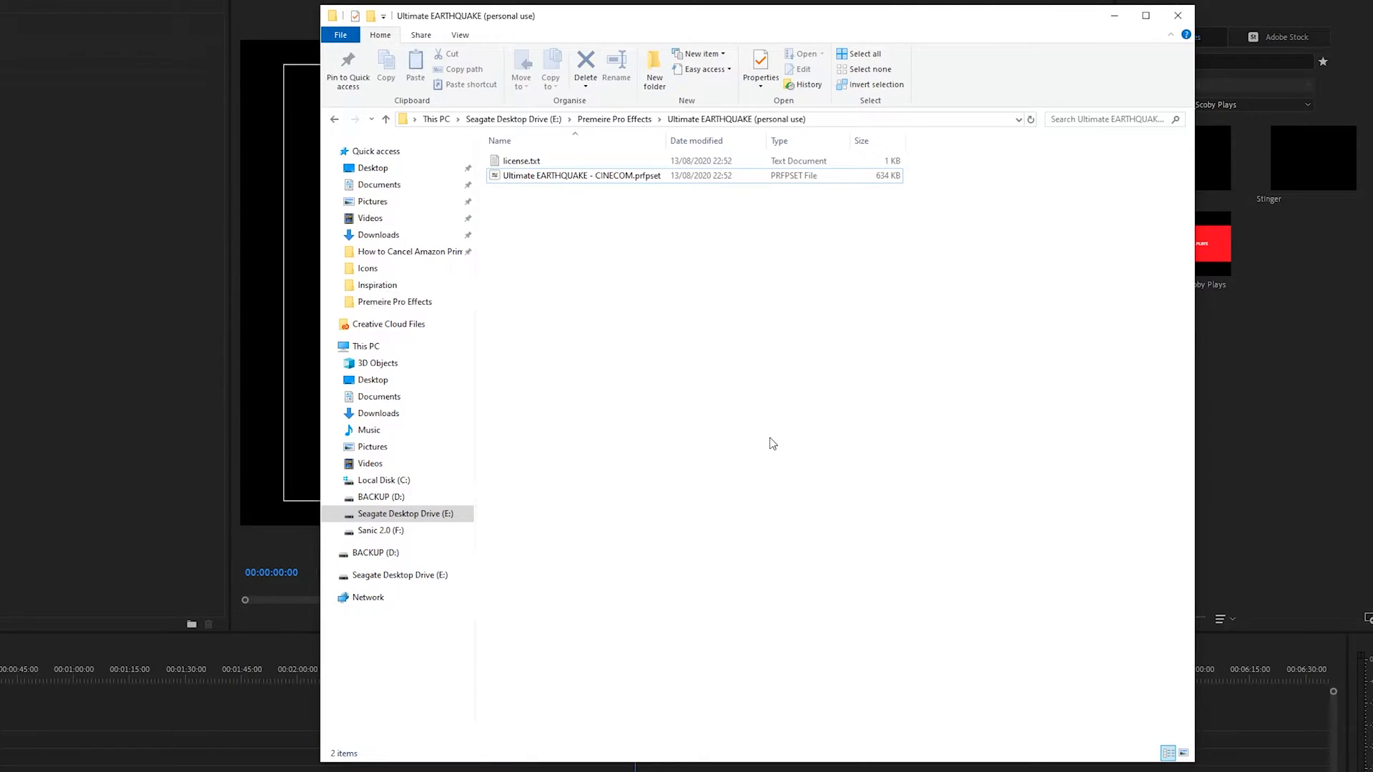
Step: Select the earthquake .prfpset file and its license together in the folder
{"action": "left_click", "coordinate": [579, 175]}
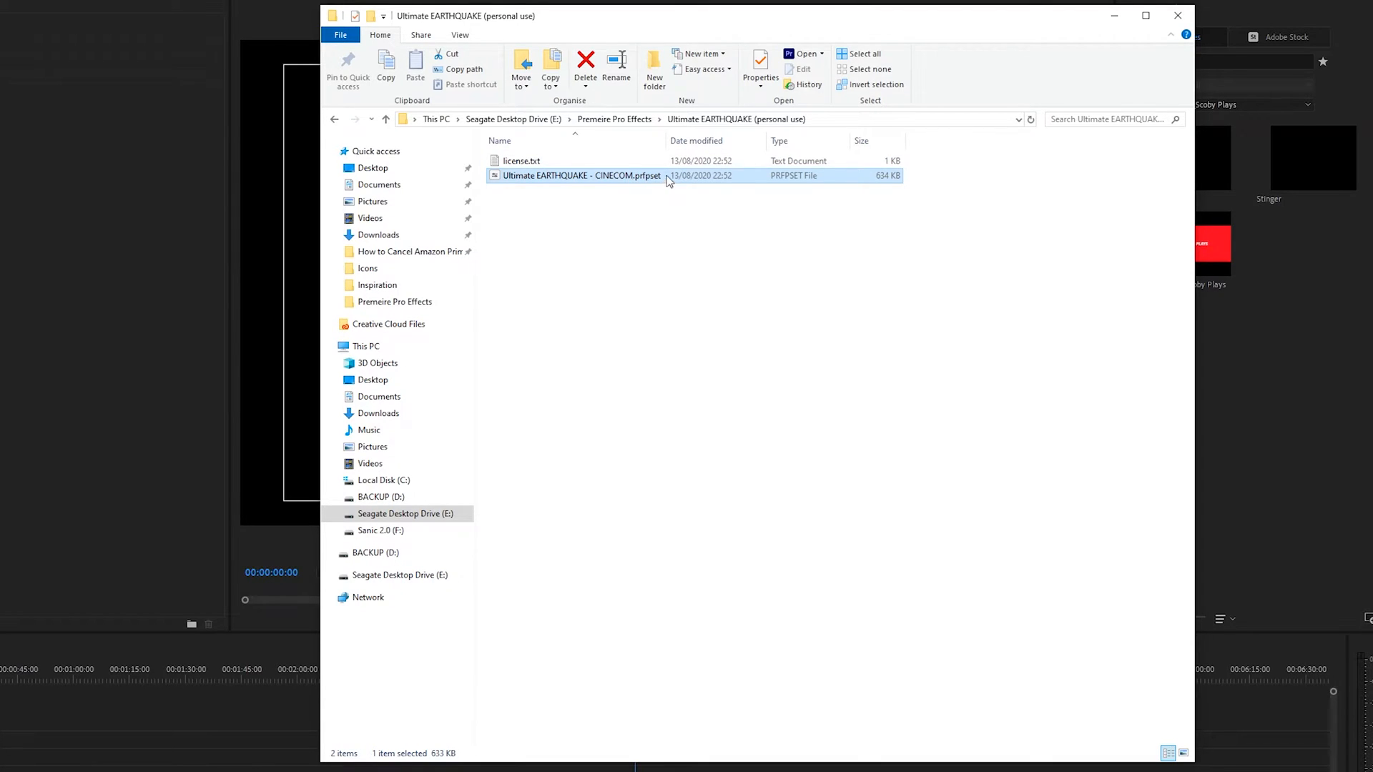
{"action": "key", "text": "ctrl+a"}
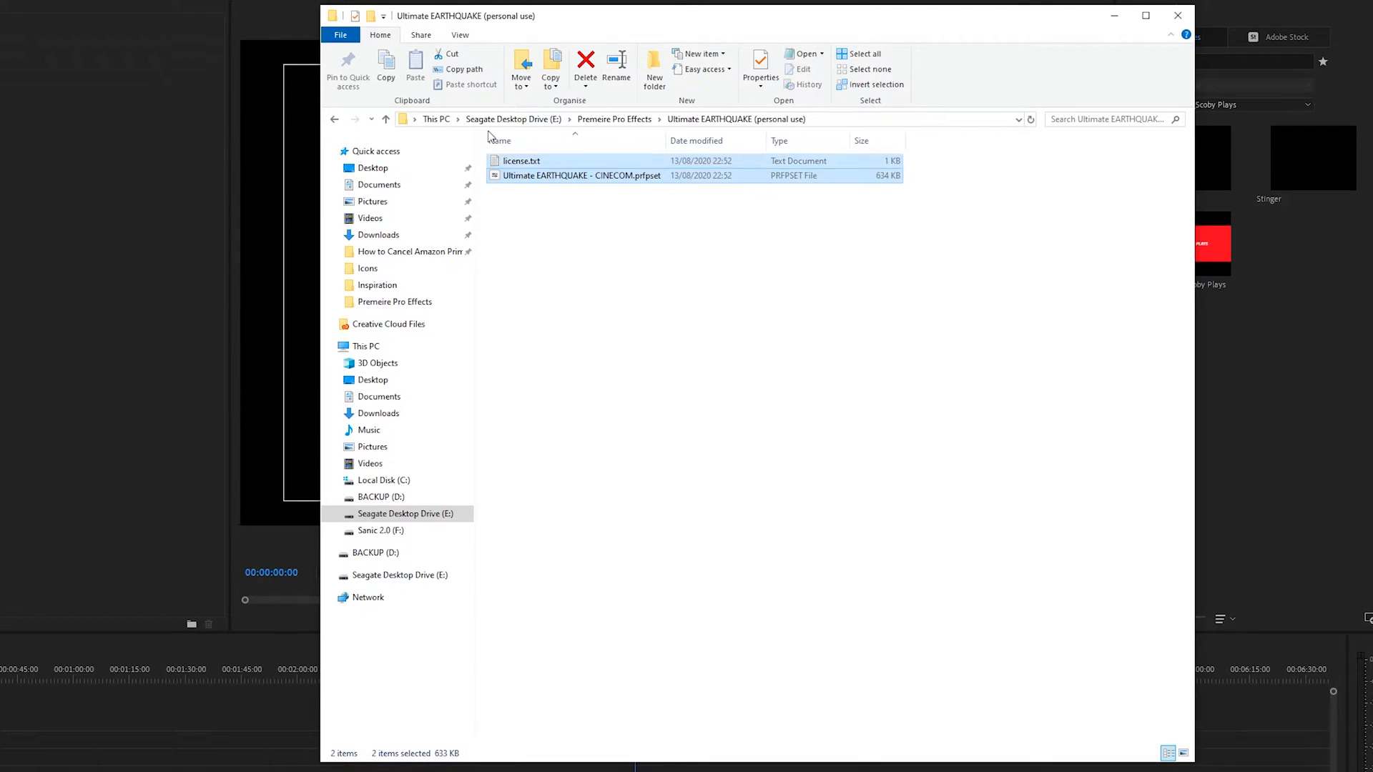
{"action": "left_click", "coordinate": [129, 258]}
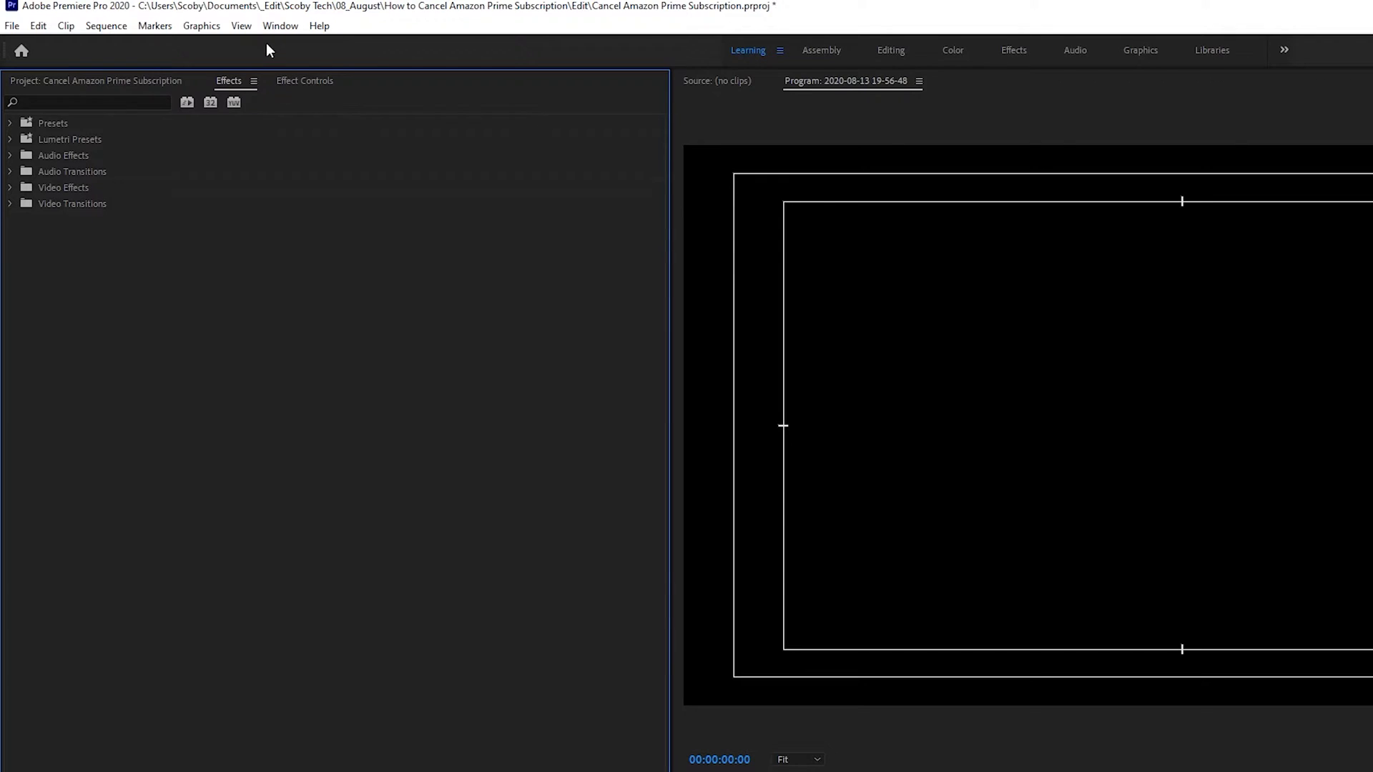
{"action": "left_click", "coordinate": [280, 27]}
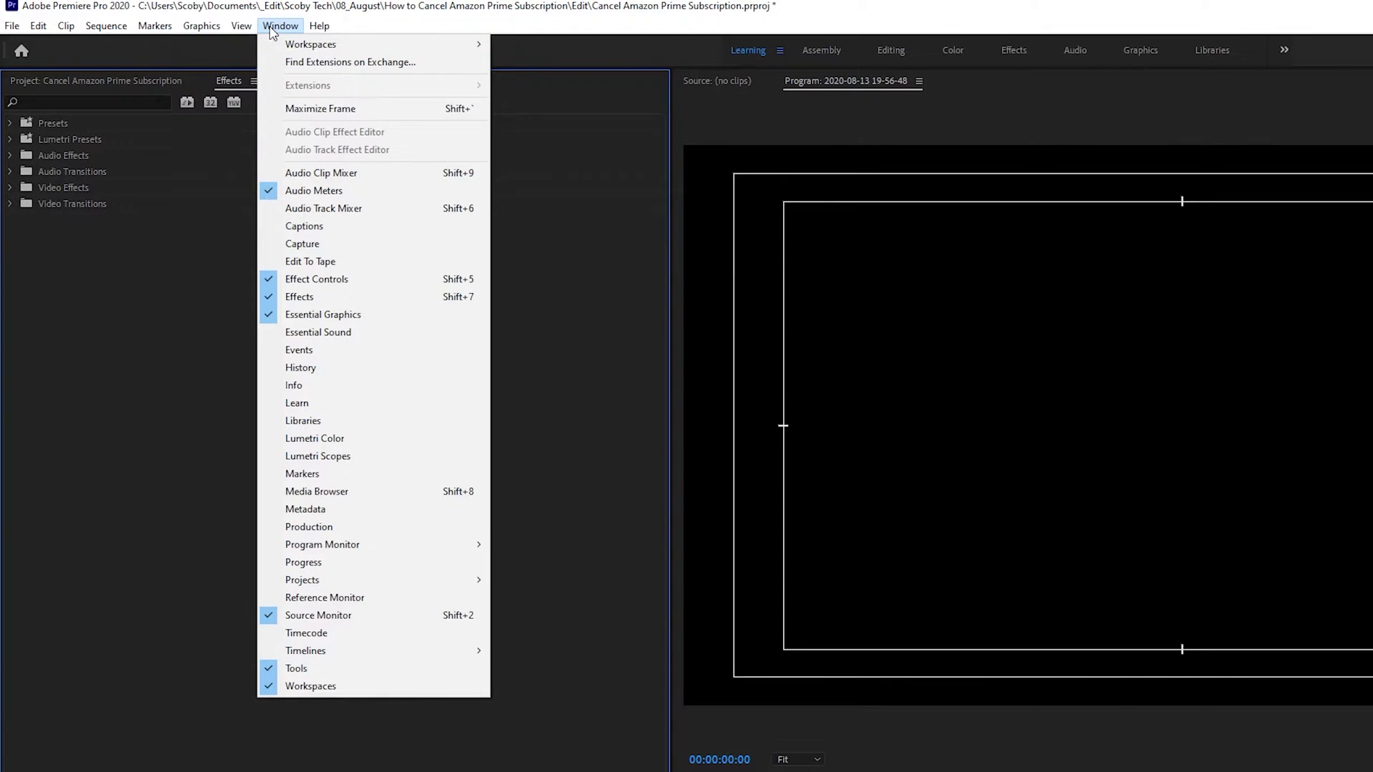
{"action": "left_click", "coordinate": [317, 296]}
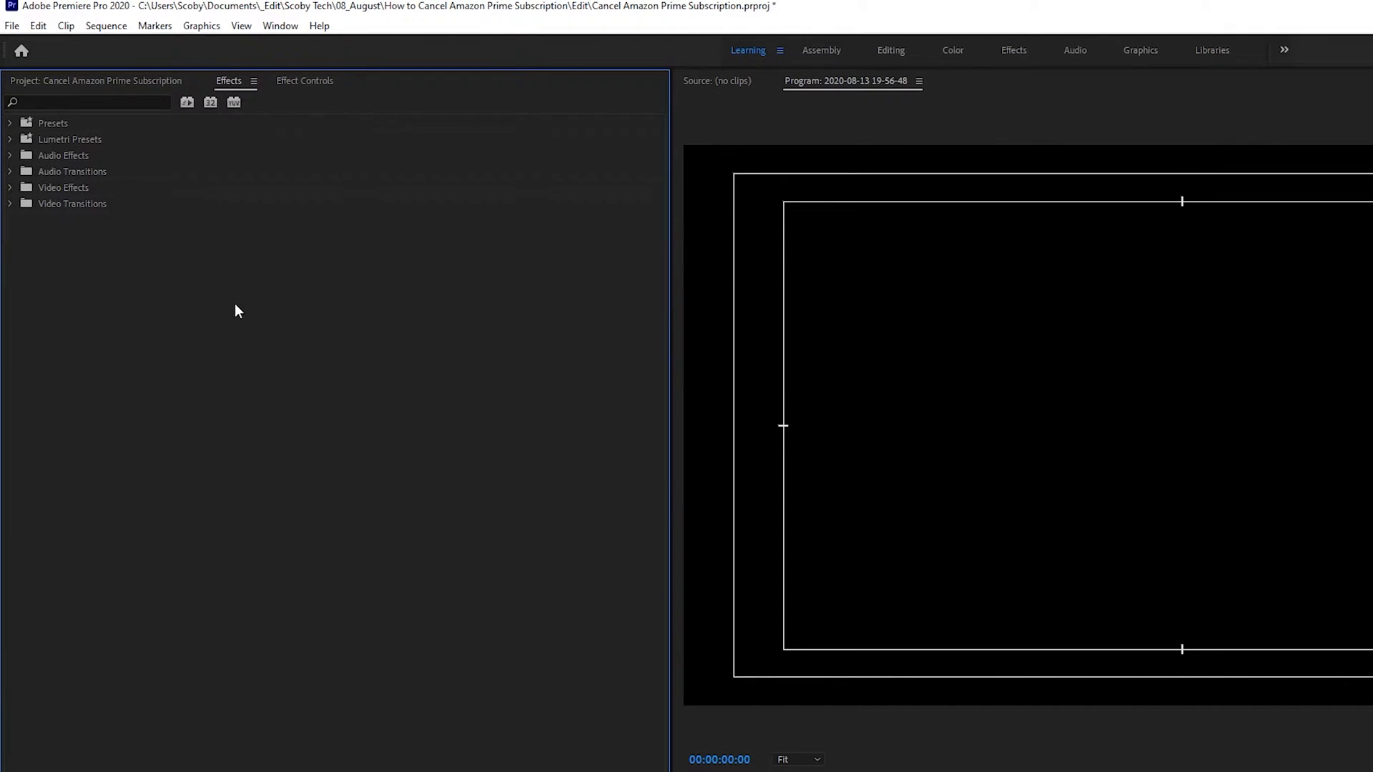
Step: Import the Ultimate EARTHQUAKE - CINECOM.prfpset file through the Effects panel's Import Presets
{"action": "left_click", "coordinate": [253, 81]}
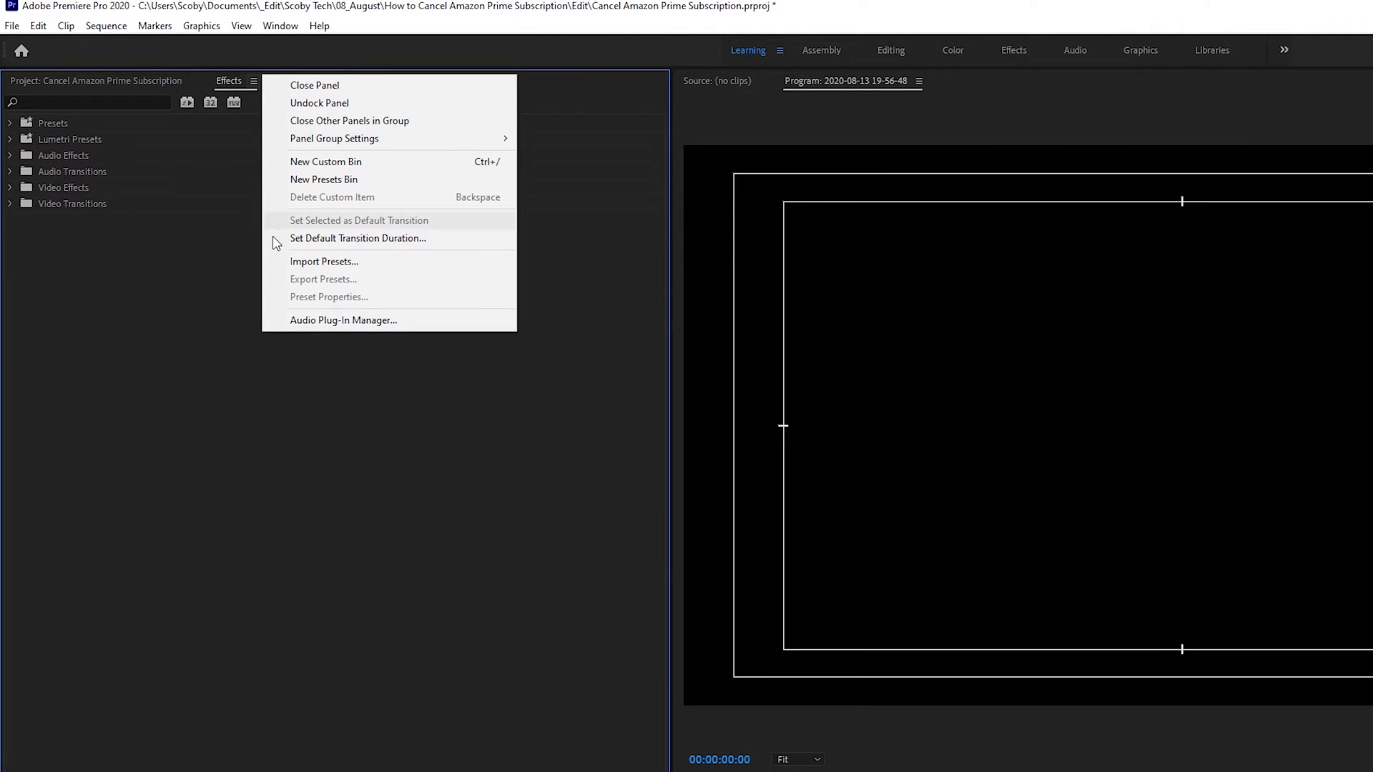
{"action": "left_click", "coordinate": [354, 265]}
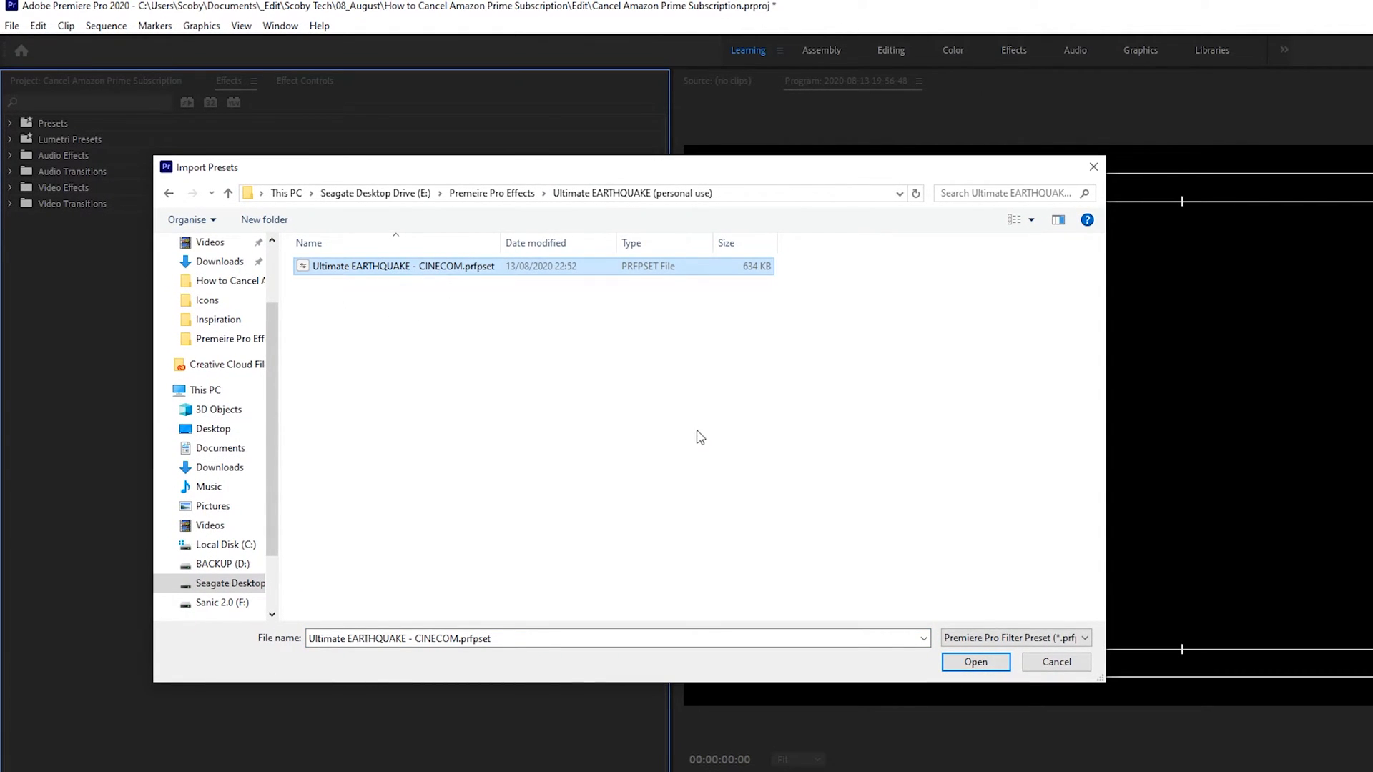
{"action": "left_click", "coordinate": [975, 662]}
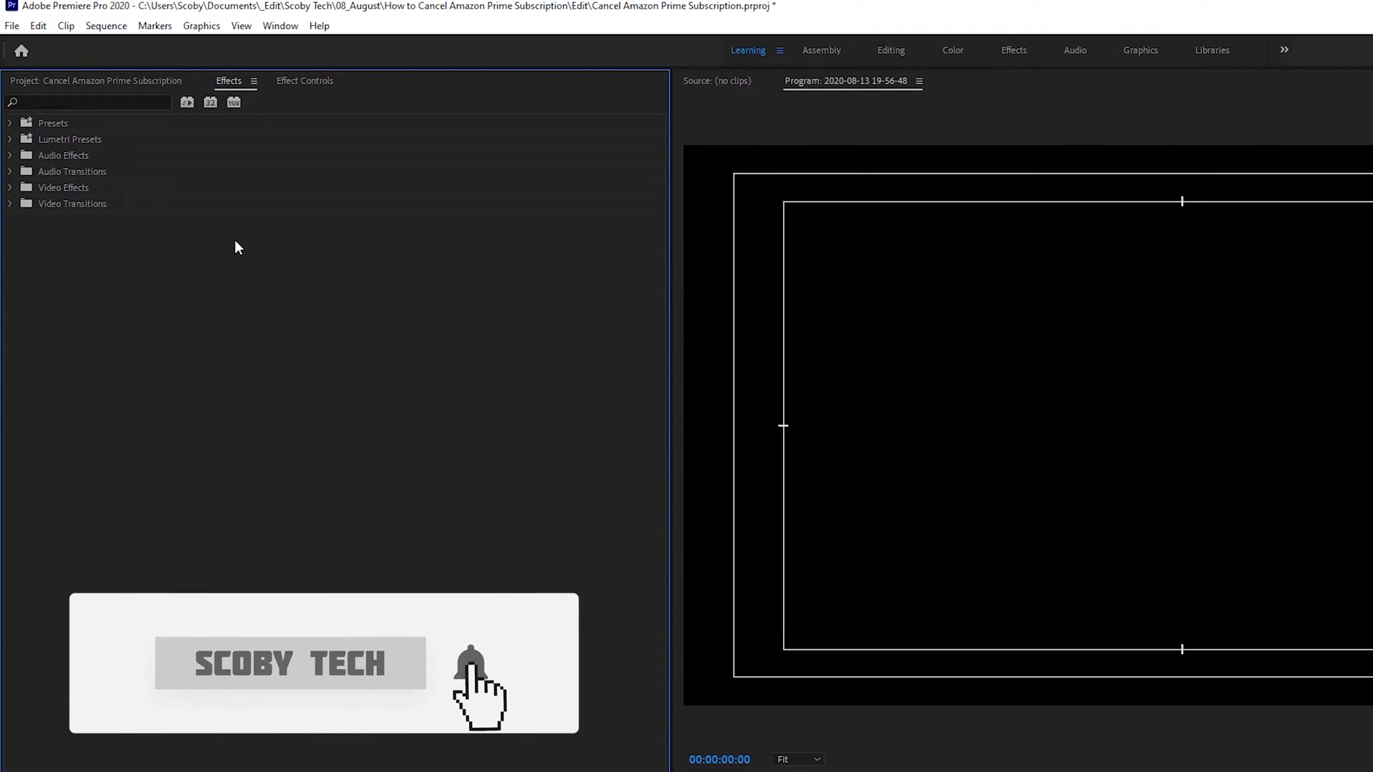
Step: Search the Effects panel for "earth" to reveal the imported earthquake shake presets
{"action": "left_click", "coordinate": [92, 102]}
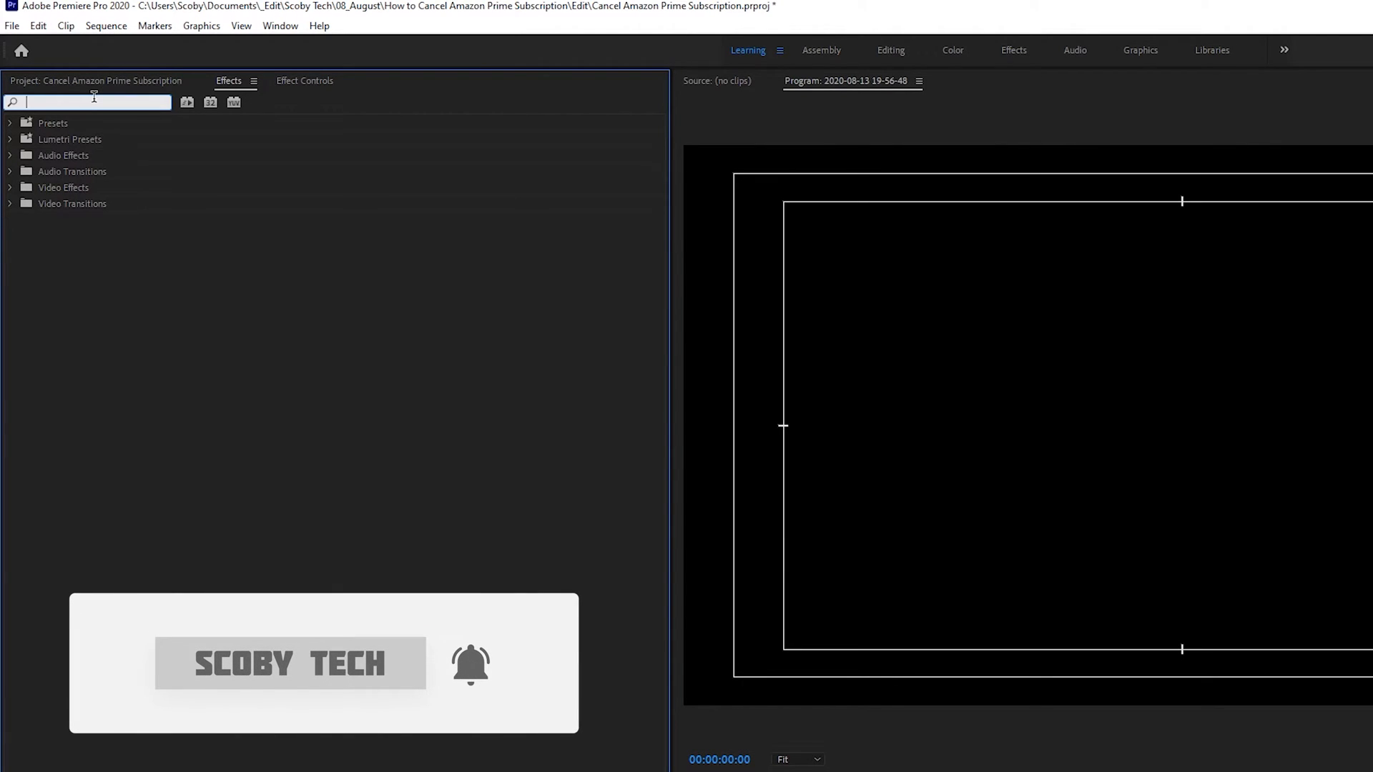
{"action": "type", "text": "earth"}
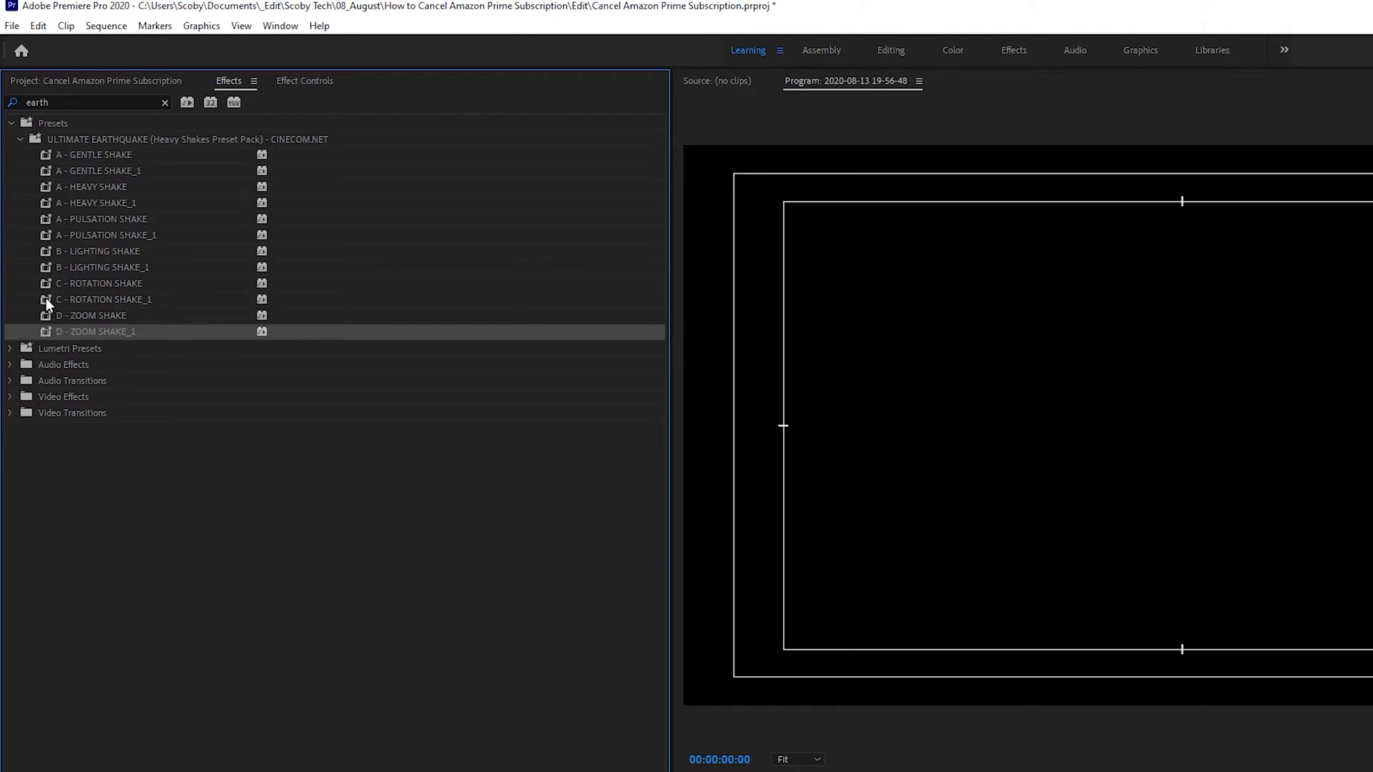